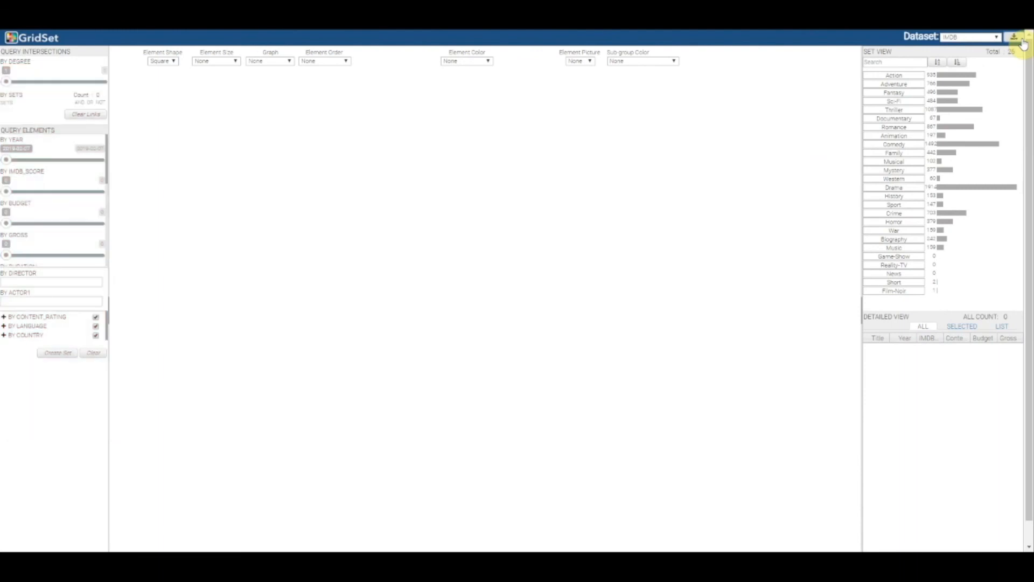
- Sort the set list by descending size and add the Adventure and Crime sets side by side in the main view
left_click(910, 63)
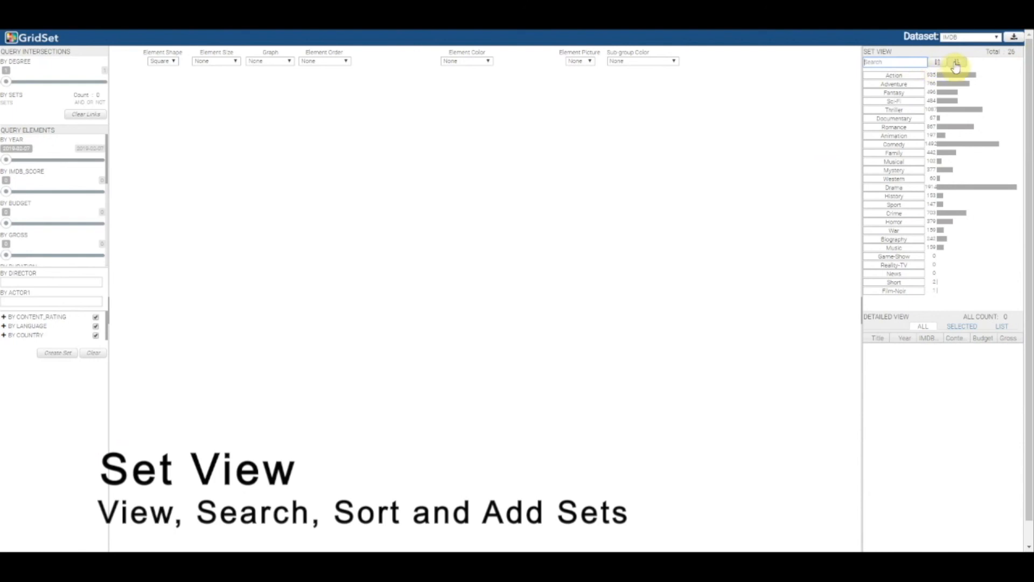
left_click(956, 63)
left_click(957, 63)
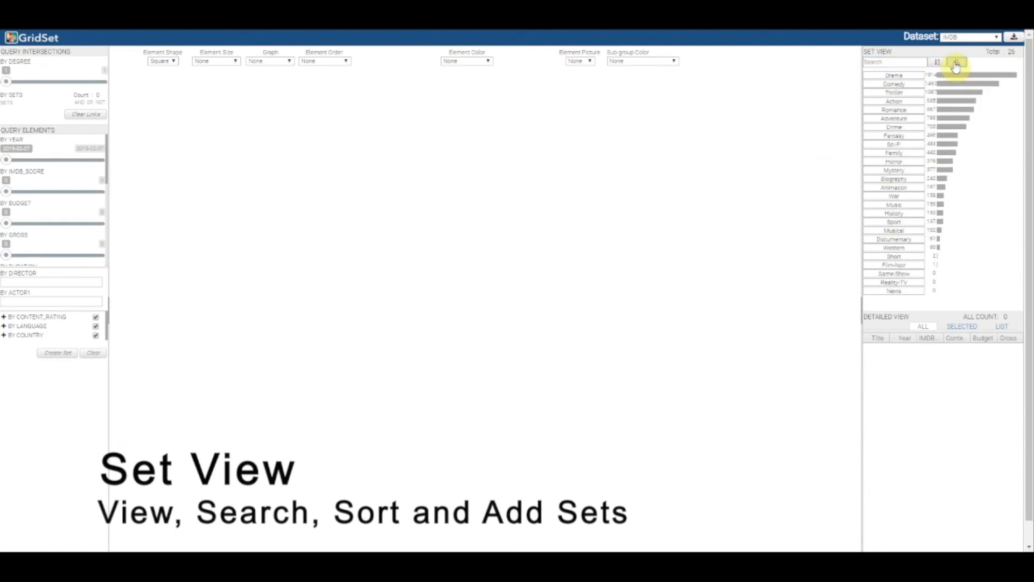
left_click_drag(911, 120, 323, 214)
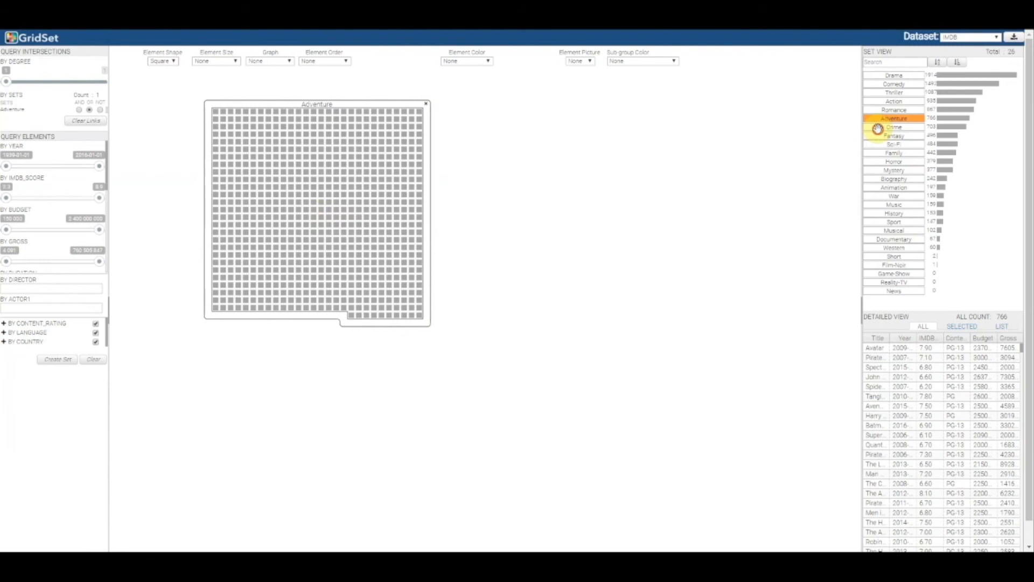
left_click_drag(878, 129, 611, 193)
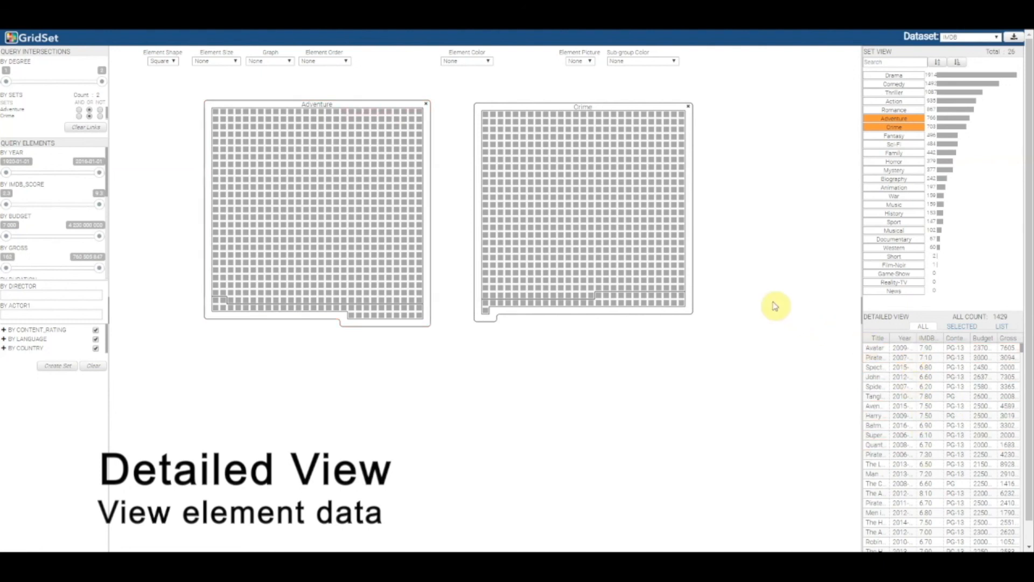
- Examine one Crime element's attribute list, and compare three elements selected along the Crime grid's edge before listing all elements again
mouse_move(682, 277)
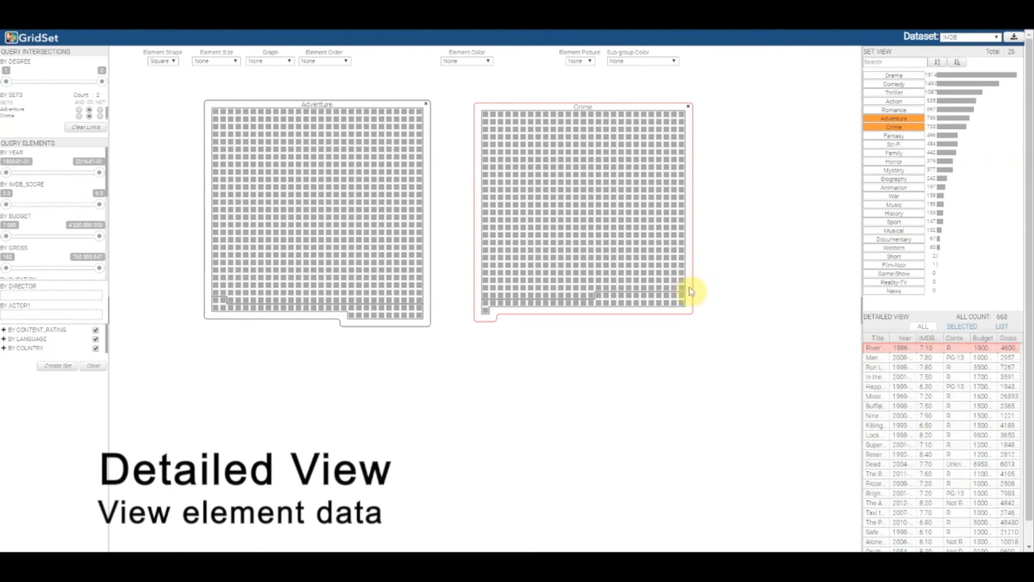
left_click(1002, 327)
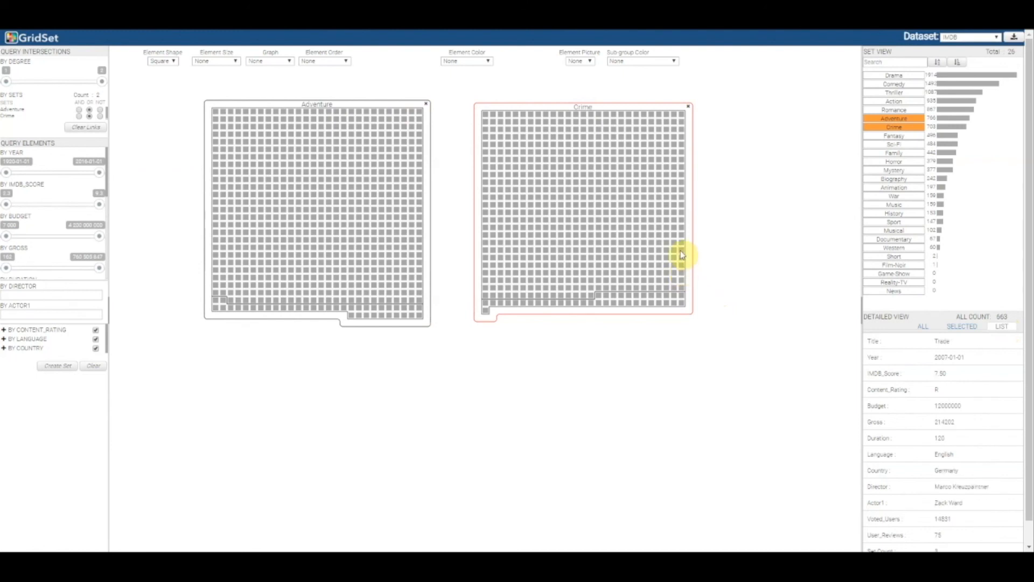
left_click(962, 326)
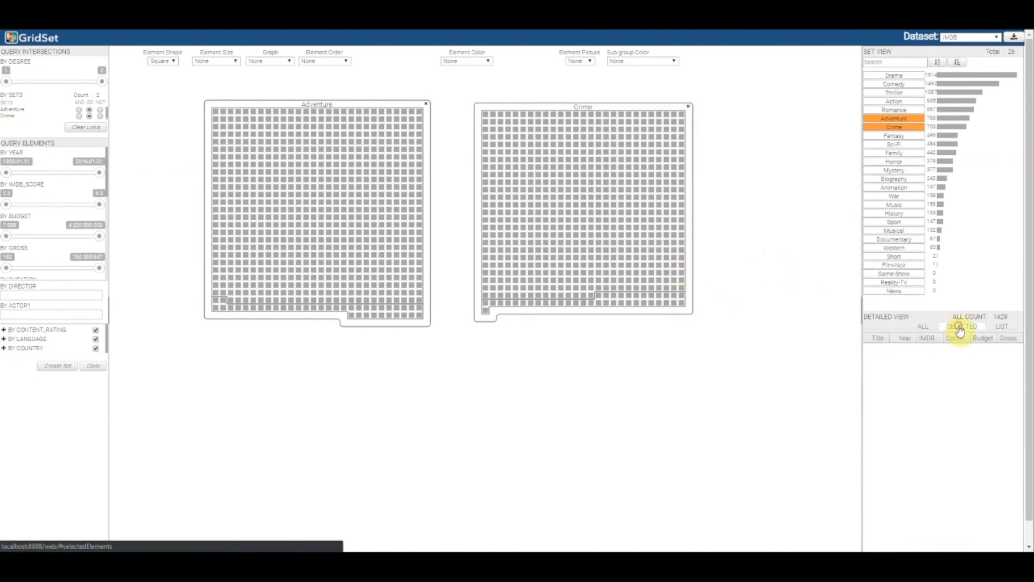
left_click(683, 254)
left_click(683, 261)
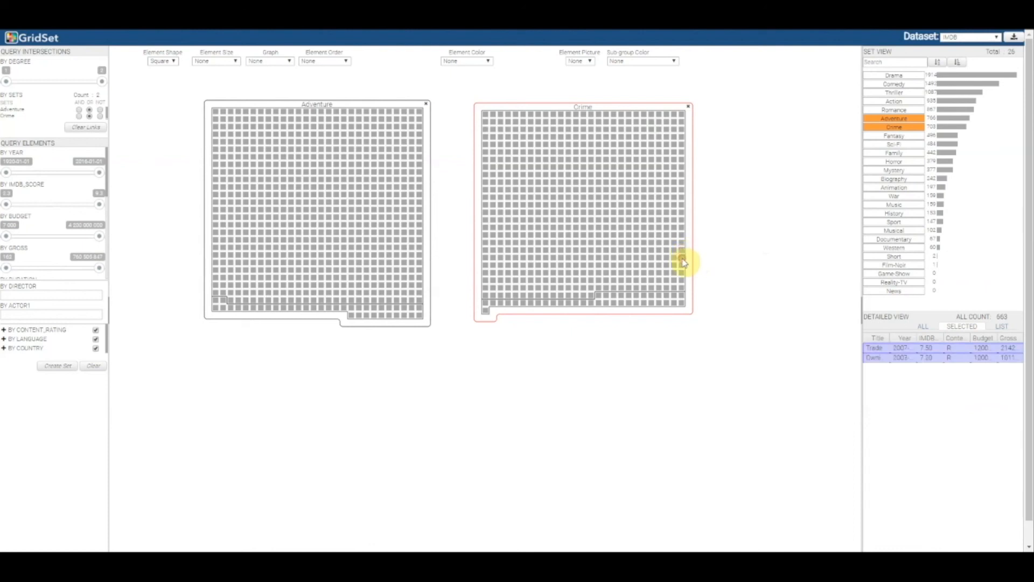
left_click(683, 270)
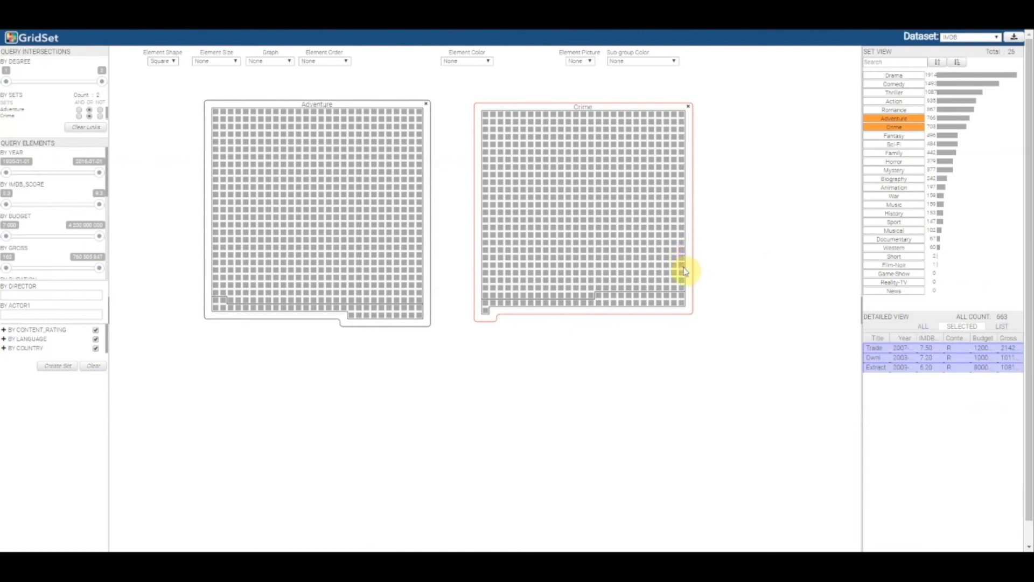
left_click(923, 328)
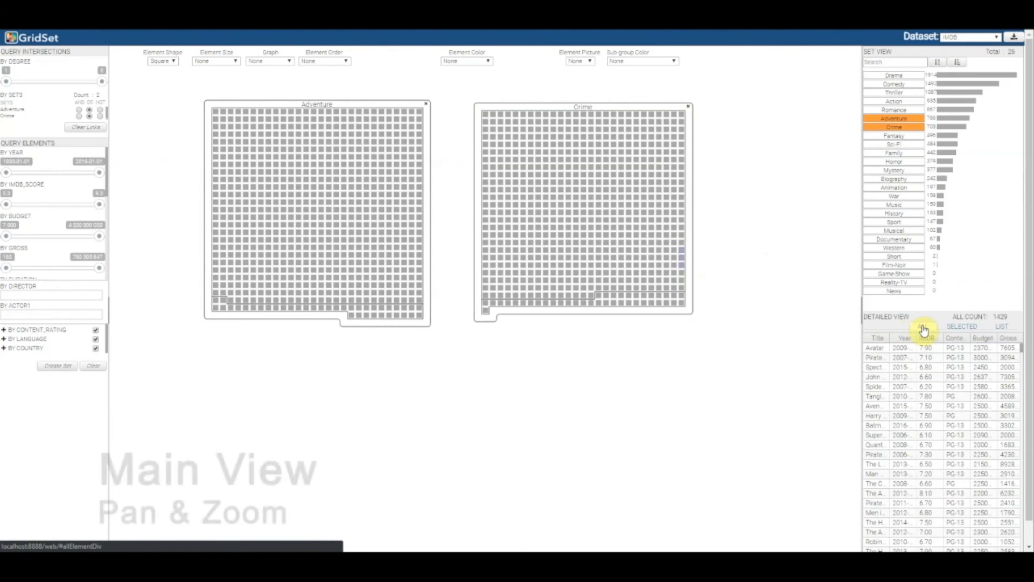
- Add the Fantasy set below the Adventure and Crime grids and remove it again
scroll(600, 387, "down", 1)
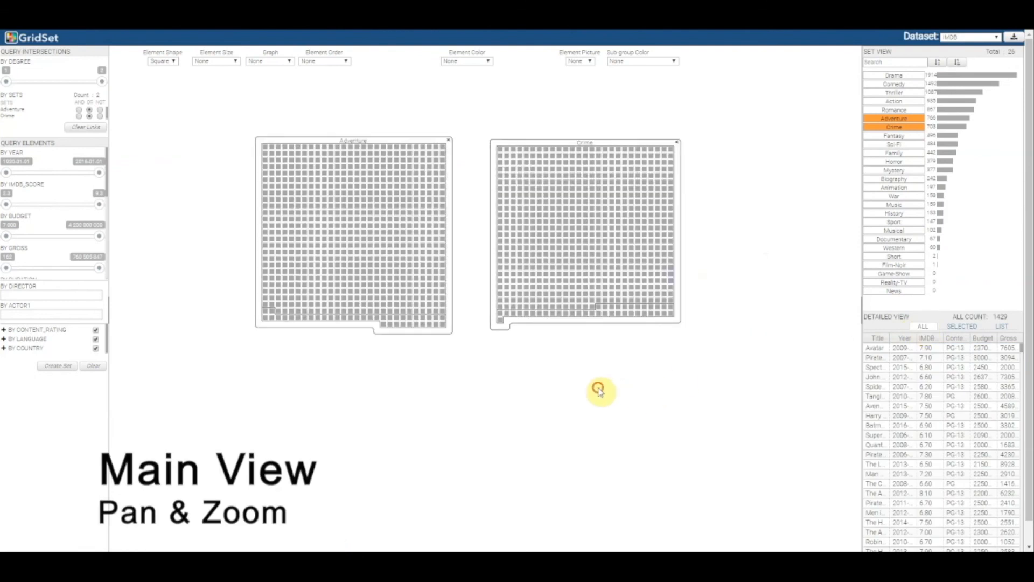
left_click_drag(599, 389, 587, 342)
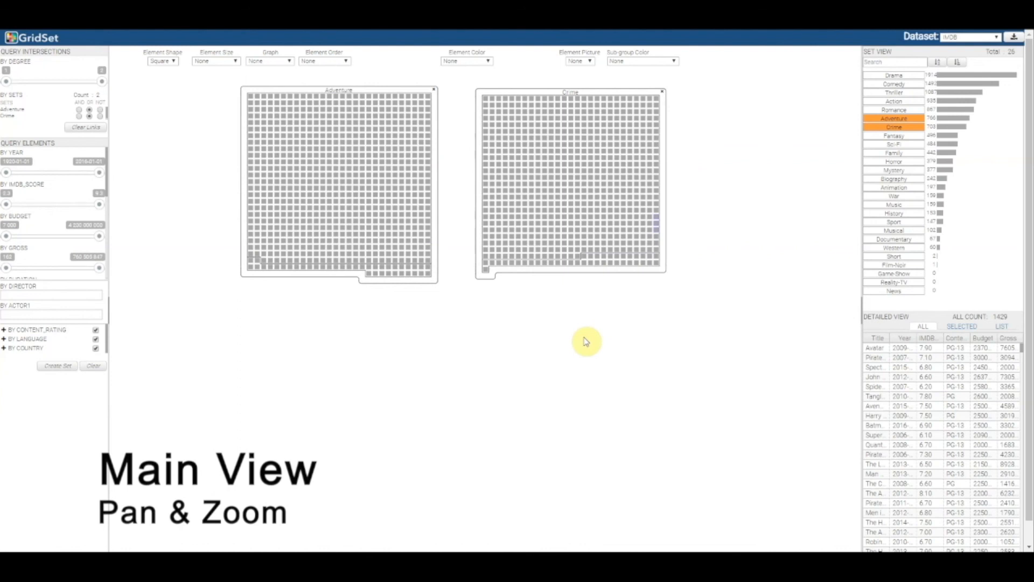
left_click_drag(889, 137, 462, 369)
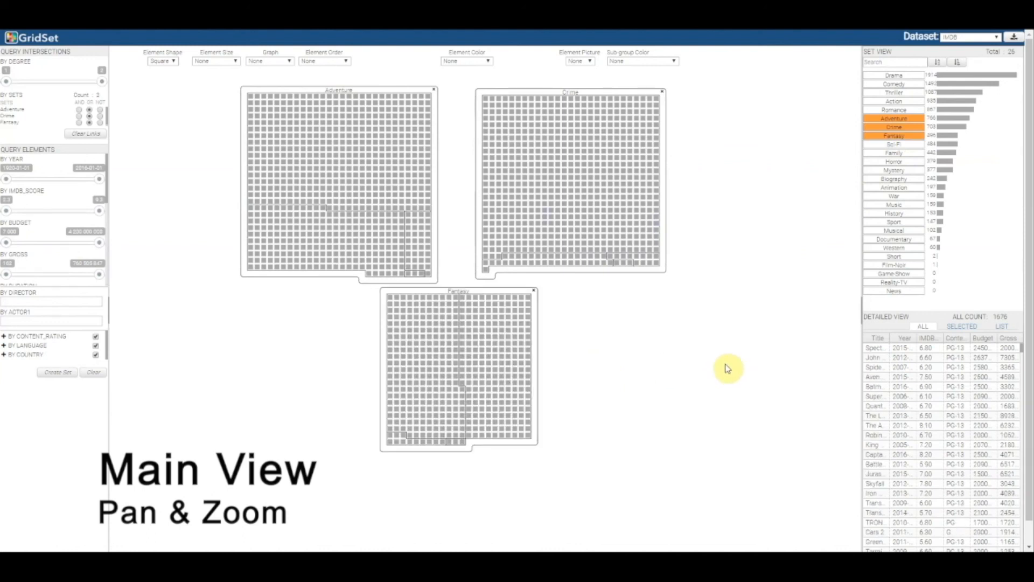
left_click(535, 293)
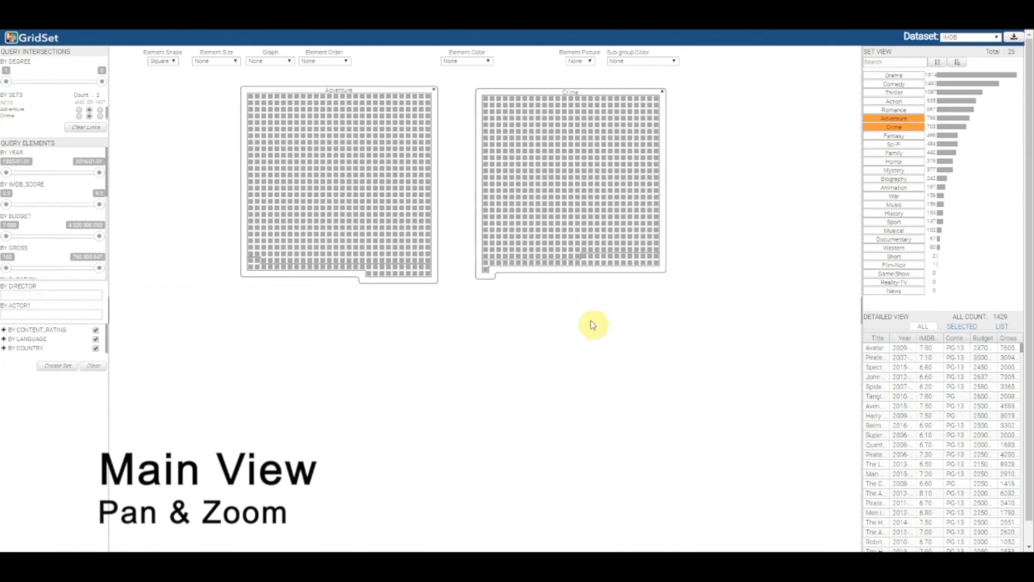
- Add the Horror and Mystery sets below Adventure and Crime, and move the two new grids closer together
left_click_drag(890, 161, 337, 388)
left_click_drag(894, 170, 580, 370)
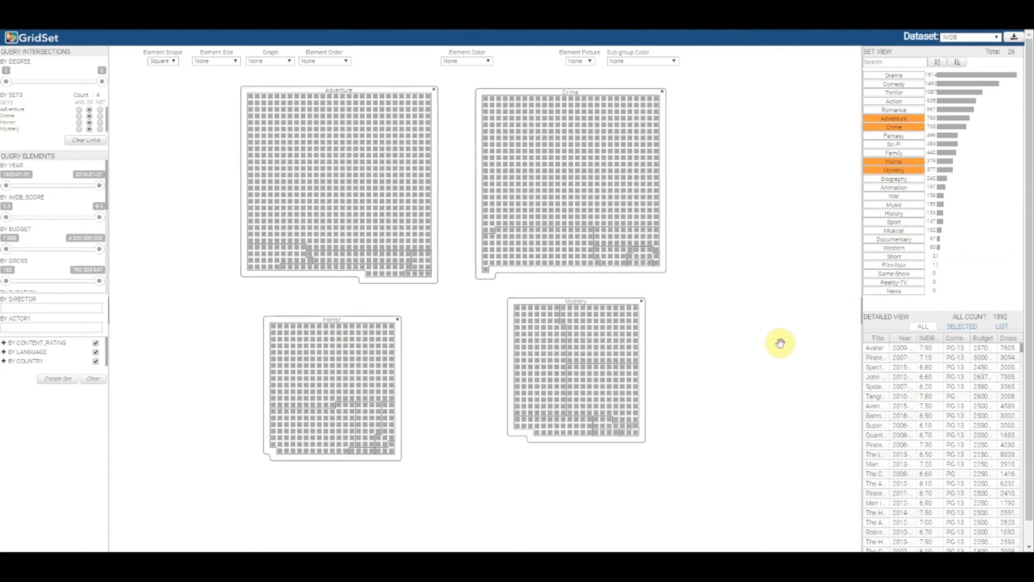
left_click_drag(386, 324, 431, 312)
left_click_drag(529, 302, 503, 313)
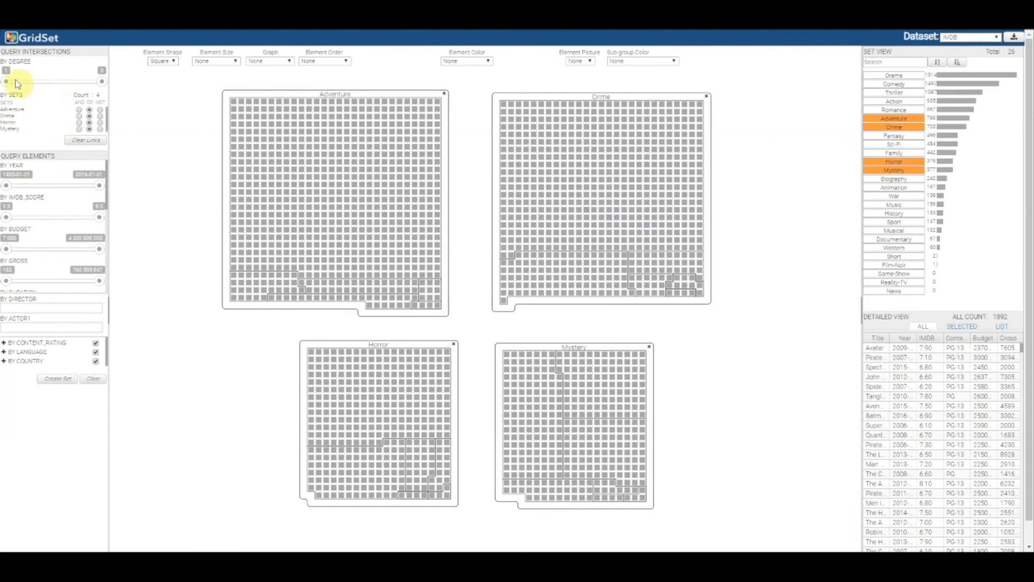
- Query the set intersections with a minimum degree of 2 and clear the resulting links
left_click_drag(6, 82, 54, 82)
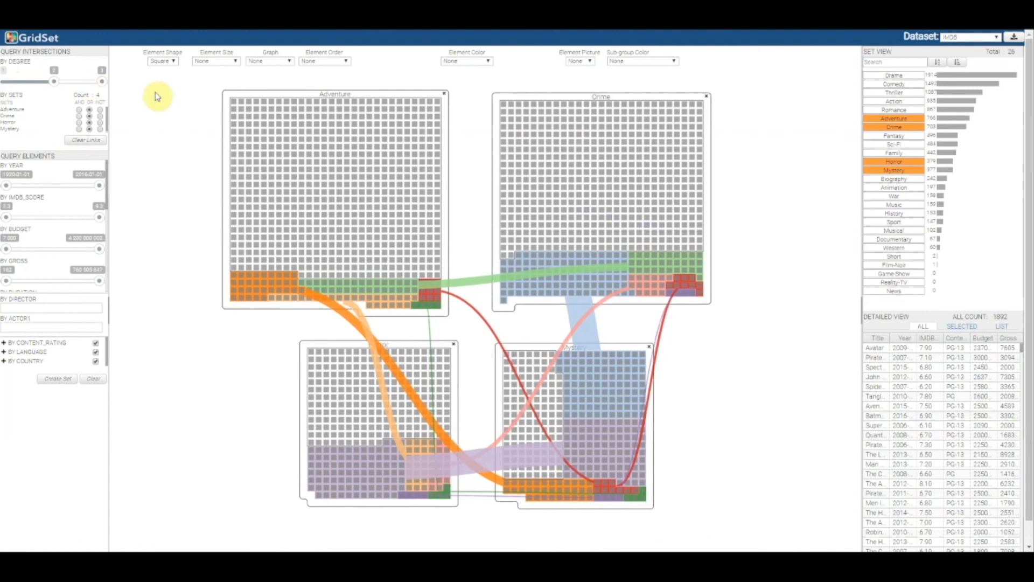
left_click(75, 141)
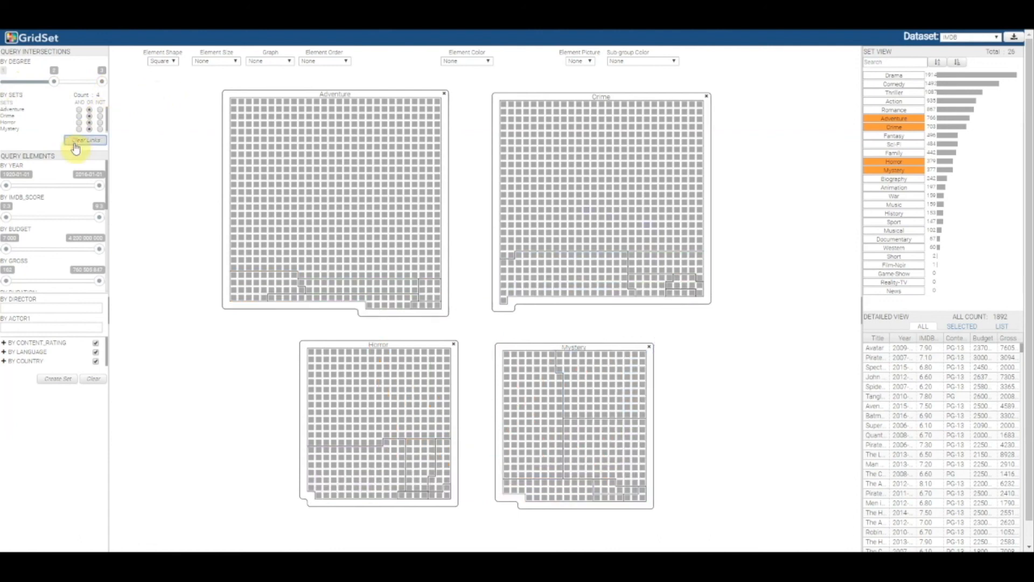
- Query the intersection with Adventure, Crime and Mystery set to AND and Horror set to NOT
left_click(80, 110)
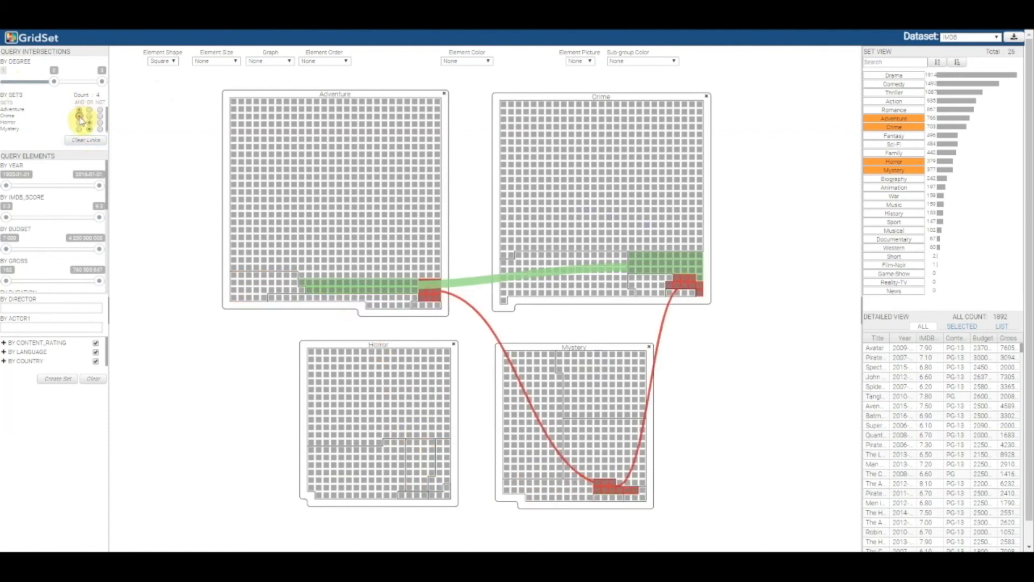
left_click(99, 124)
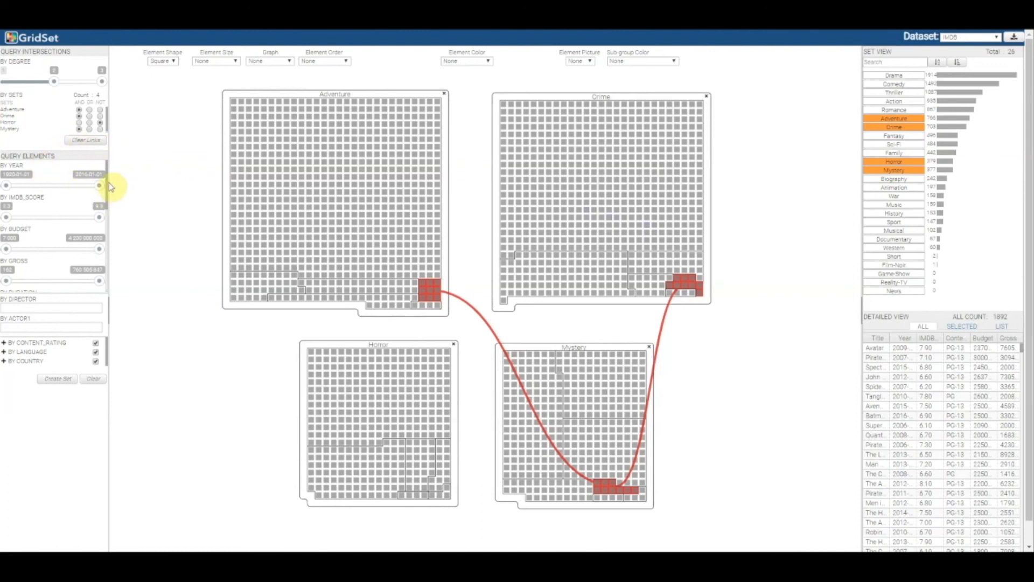
- Examine the values available in the content rating element filter
mouse_move(110, 187)
left_mouse_down()
mouse_move(109, 224)
mouse_move(104, 185)
left_mouse_up()
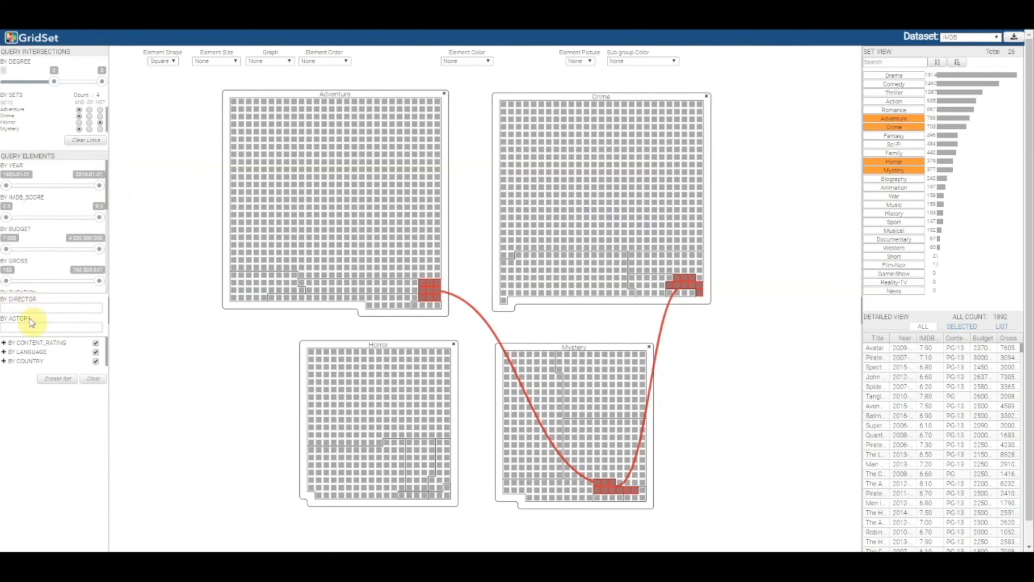
left_click(5, 344)
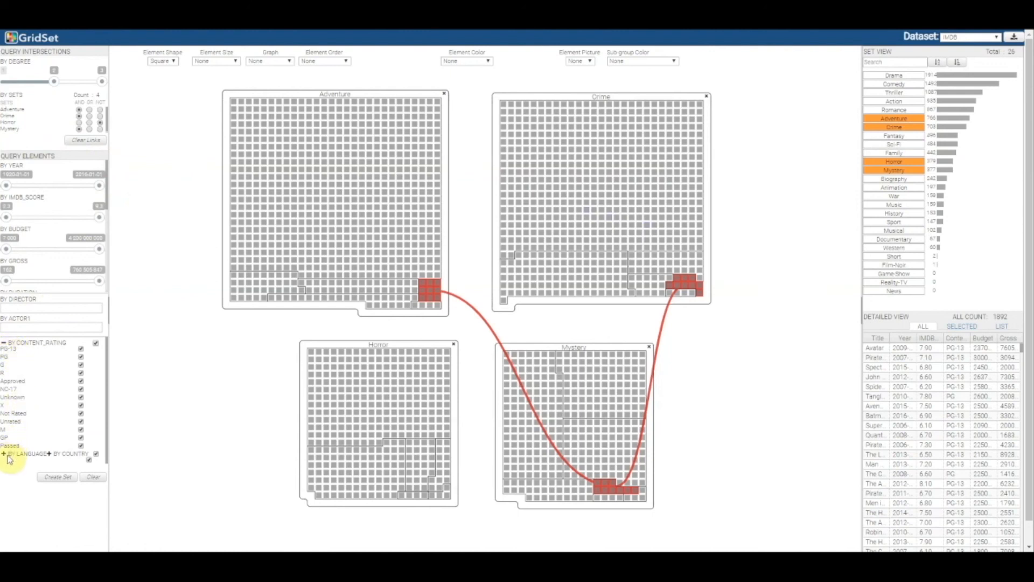
left_click(4, 343)
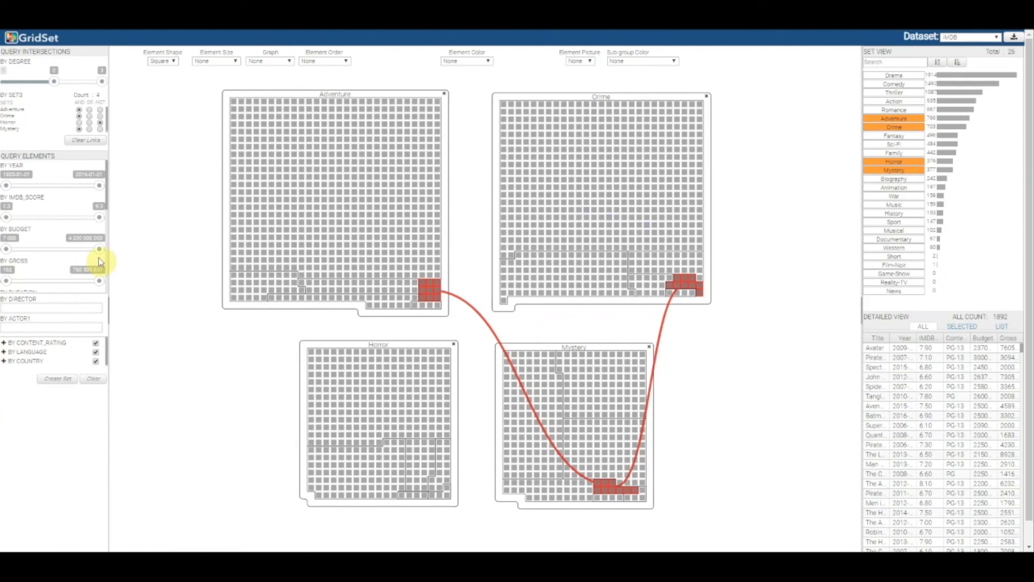
- Filter the elements to the low end of the budget range and a minimum IMDB score of 8, and expand the content rating filter
left_click_drag(101, 253, 20, 256)
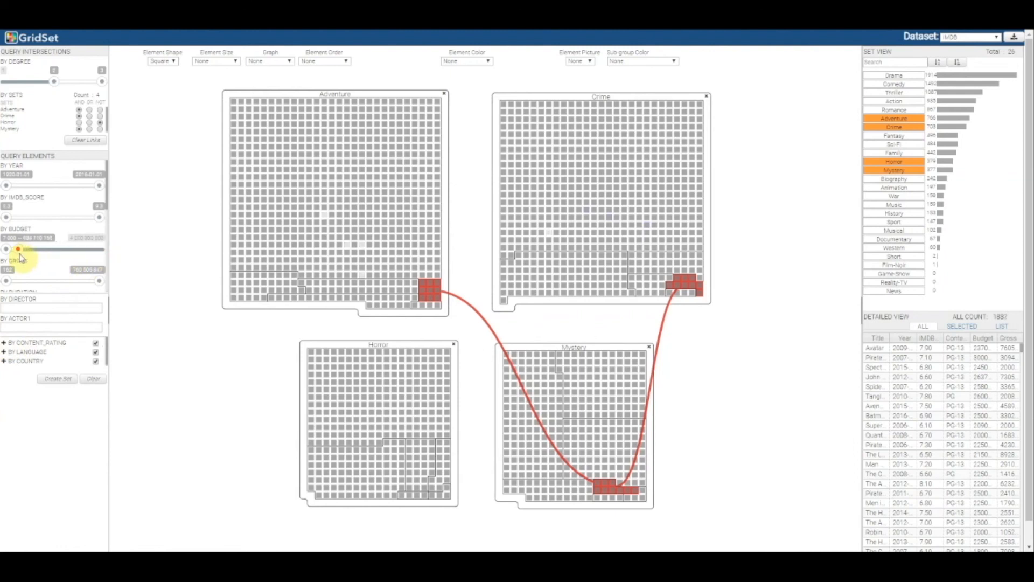
left_click_drag(6, 217, 83, 219)
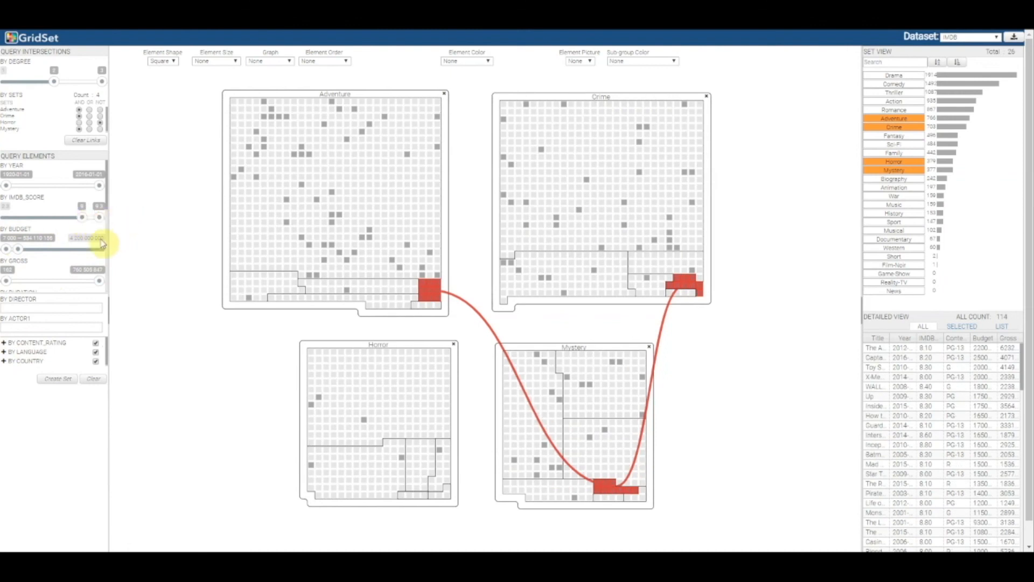
left_click(4, 343)
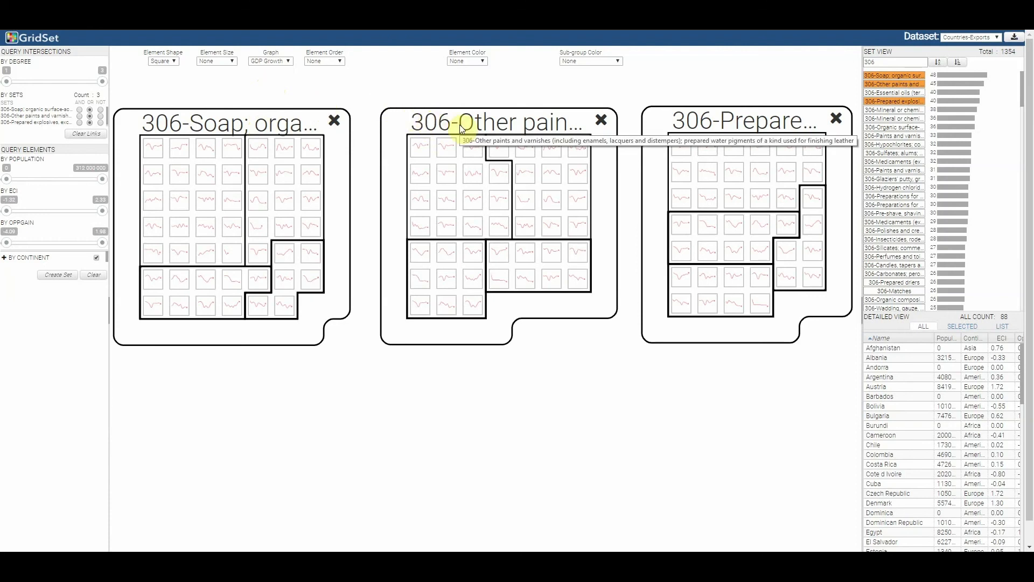
- Remove the 306-Other paints and varnishes set from the Countries-Exports main view
left_click(603, 120)
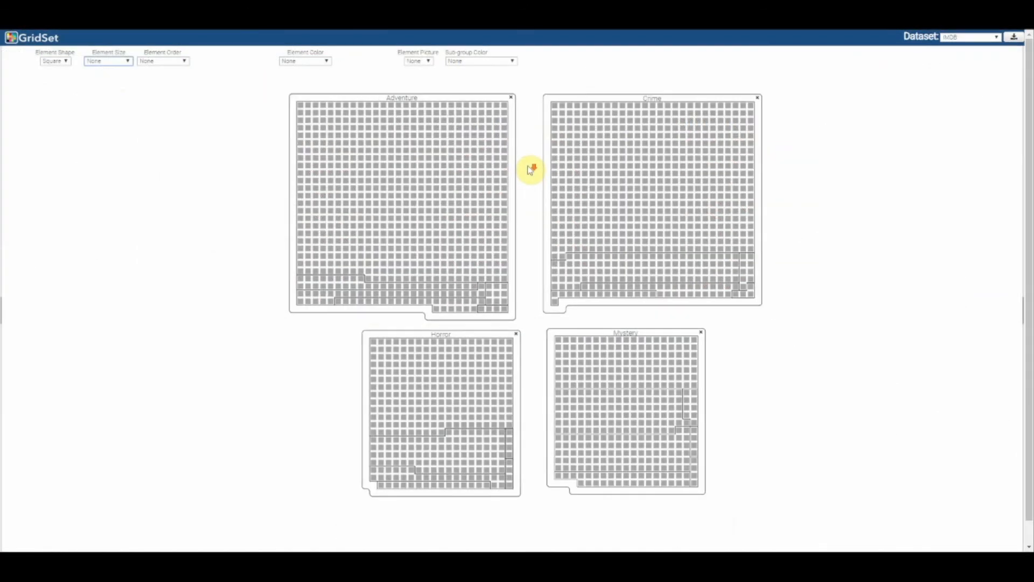
- Size the IMDB elements by Budget and order them by Gross
left_click(525, 167)
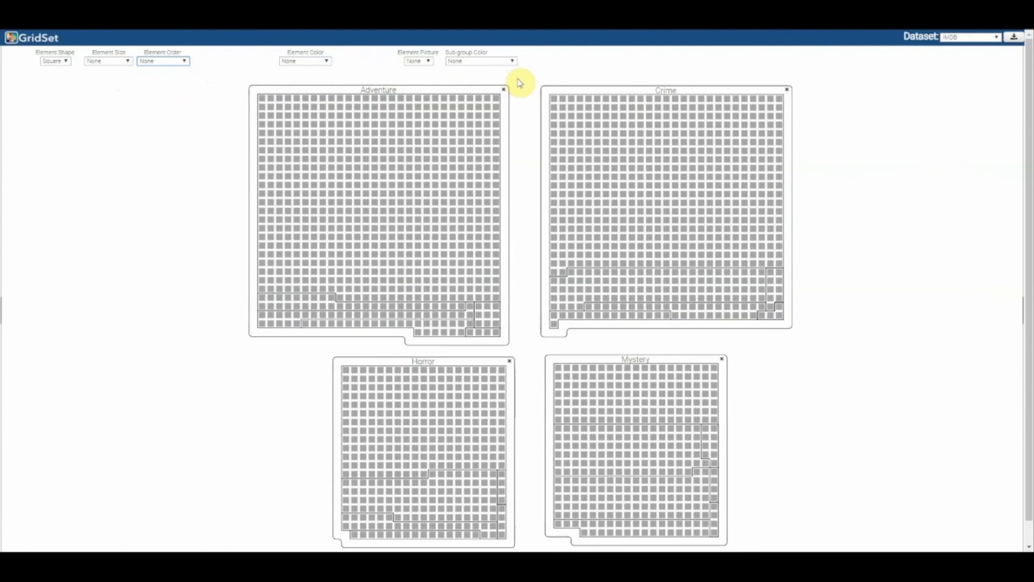
left_click(127, 62)
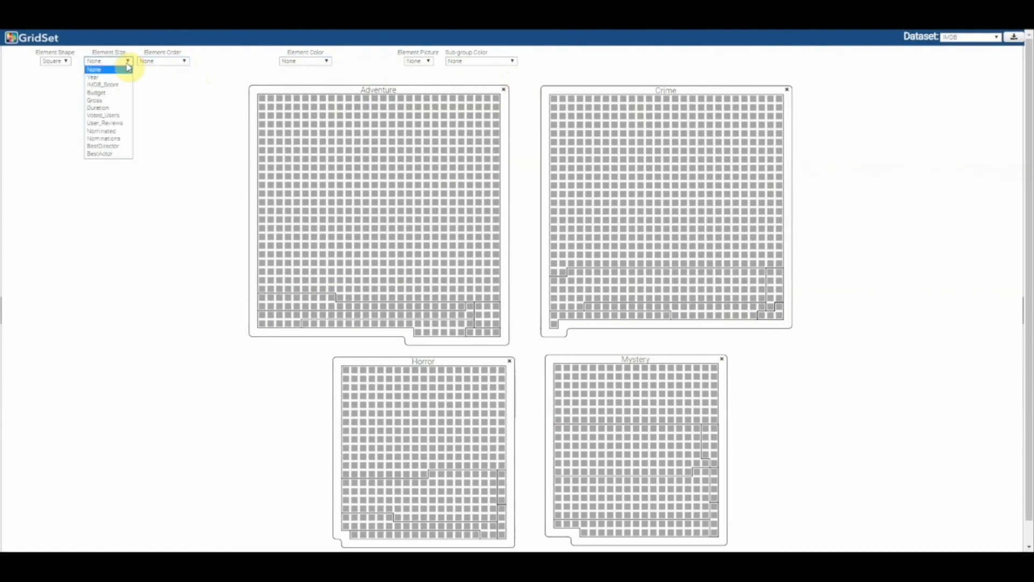
left_click(126, 93)
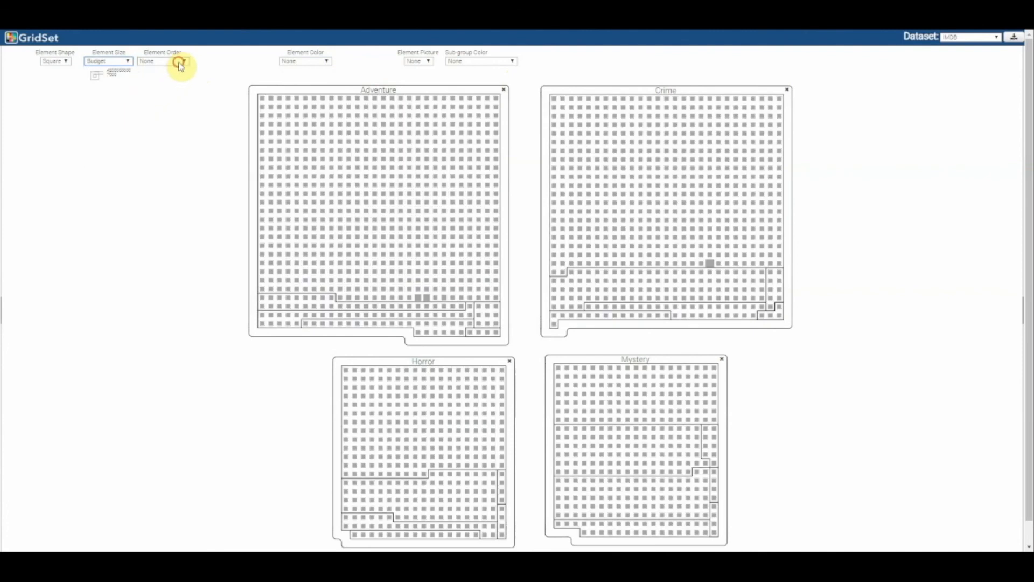
left_click(180, 62)
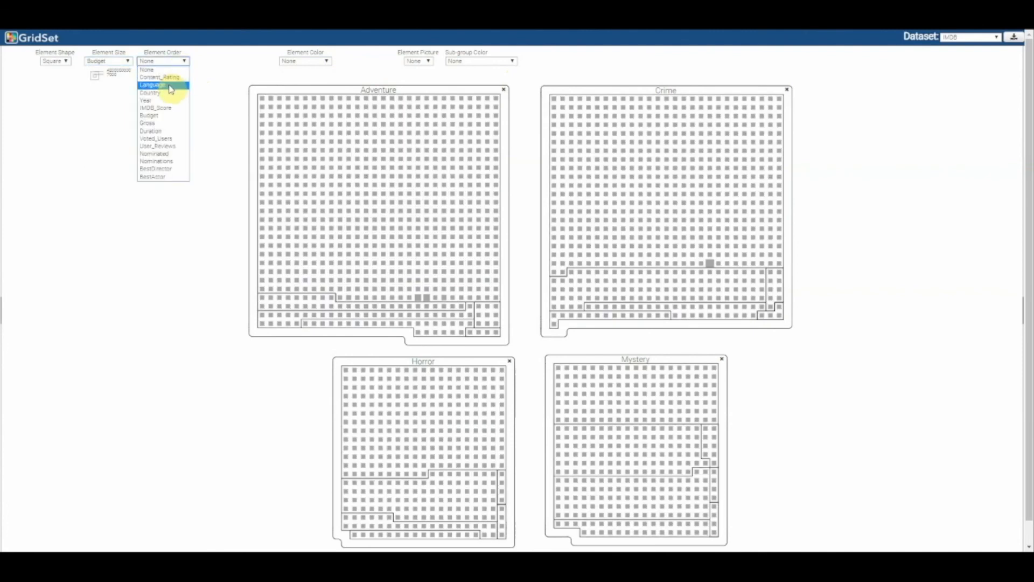
left_click(170, 123)
- Color the elements by IMDB_Score and reset the element coloring to None
left_click(312, 62)
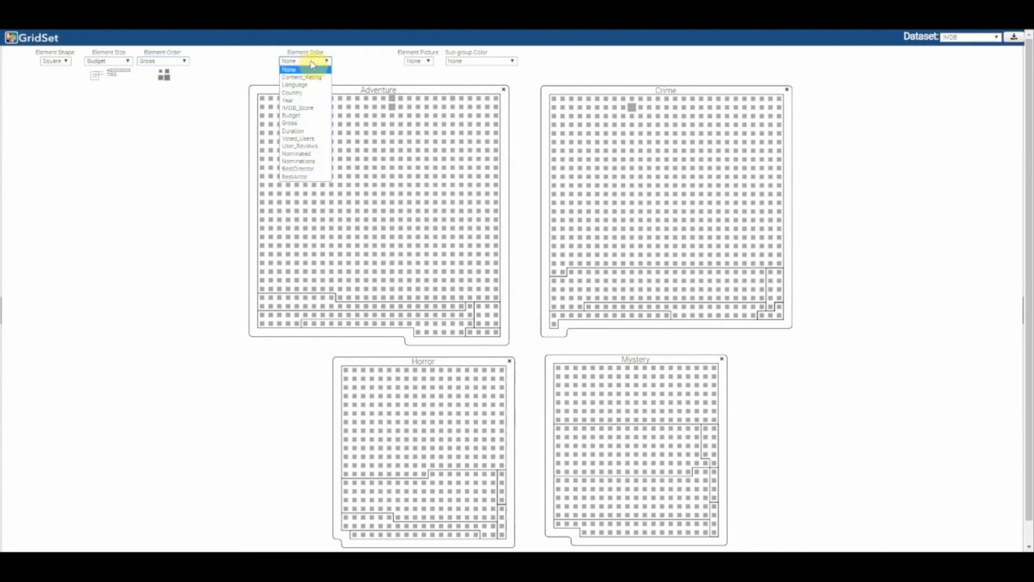
left_click(312, 107)
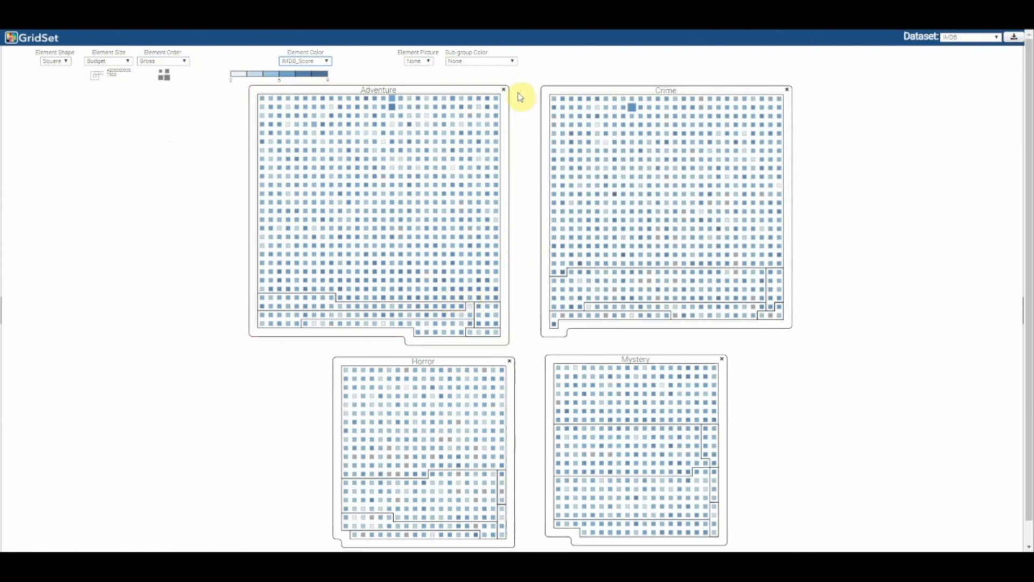
left_click(323, 61)
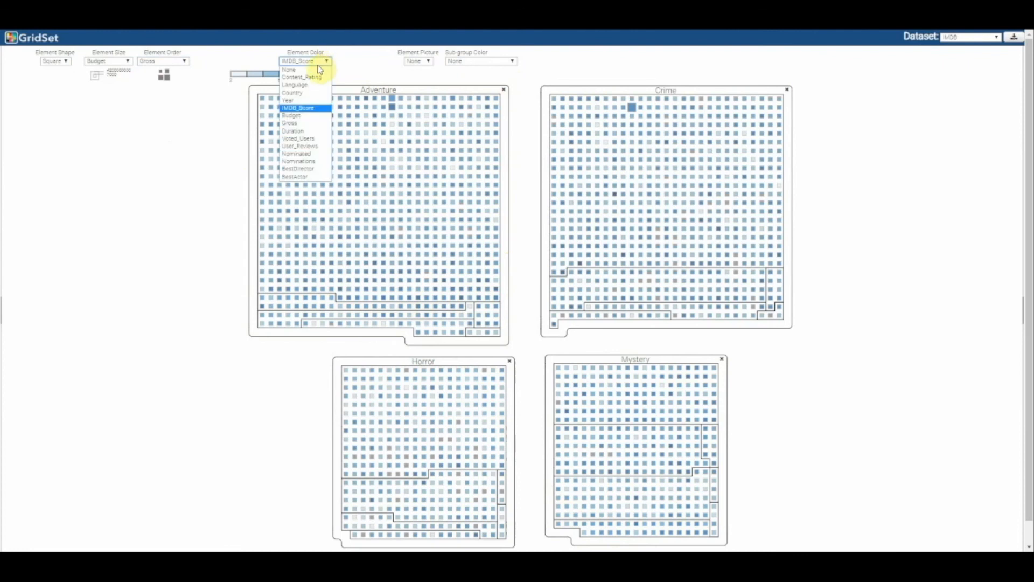
left_click(315, 70)
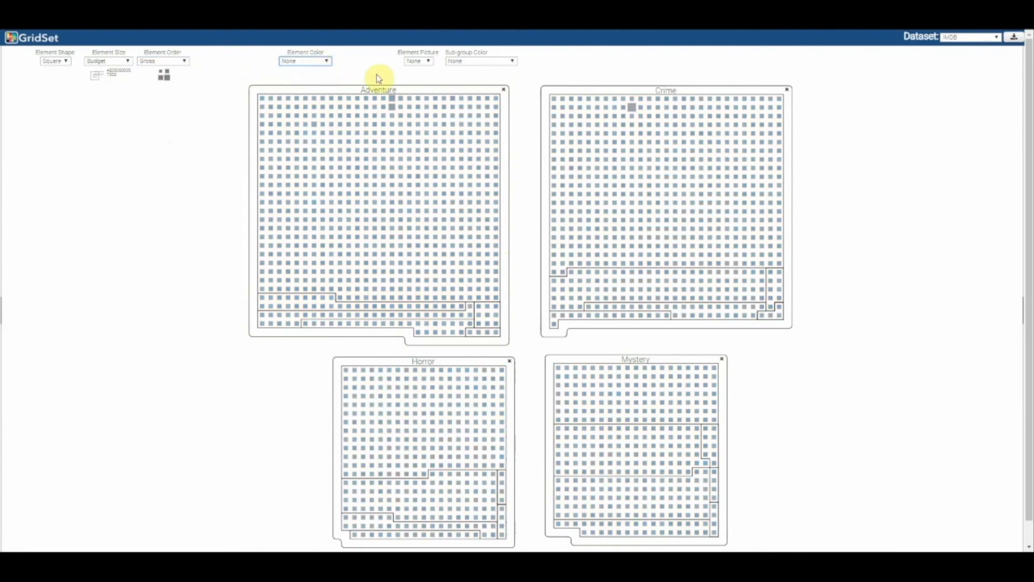
- Color the sub-groups by Mean of IMDB_Score
left_click(509, 63)
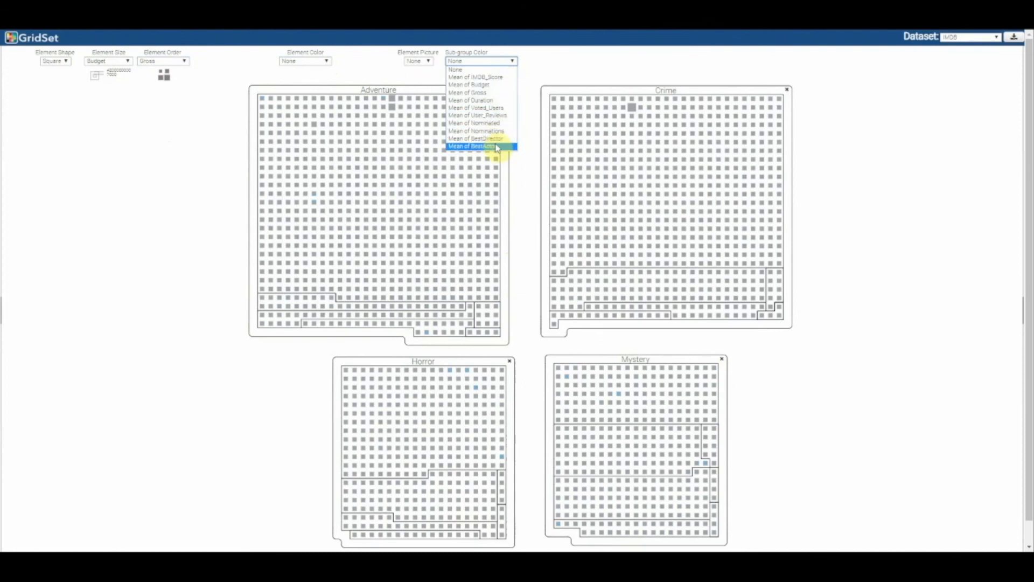
left_click(487, 79)
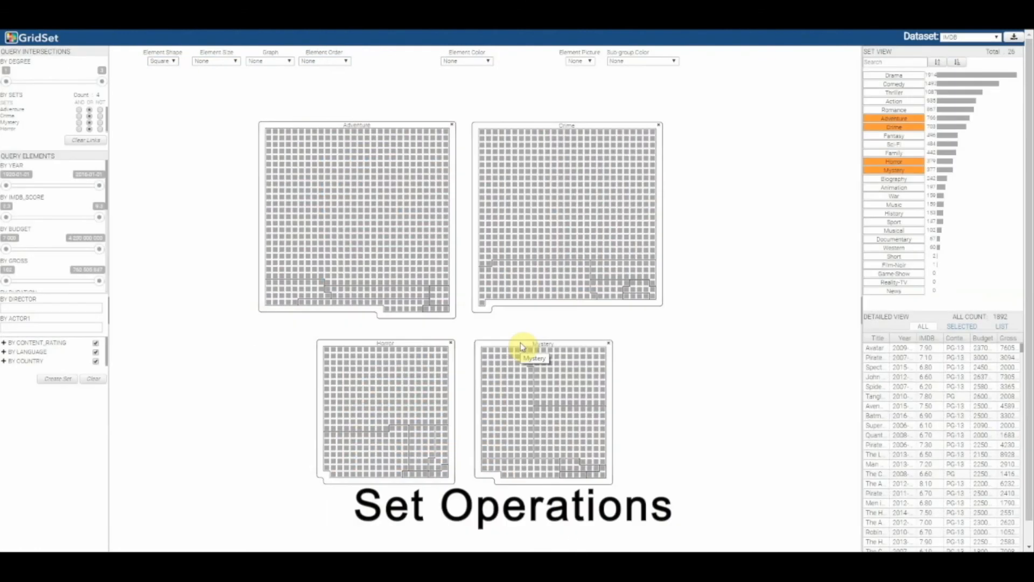
- Combine the Mystery and Horror sets as a union, and intersect the combined set with the Crime set
left_click_drag(520, 346, 403, 363)
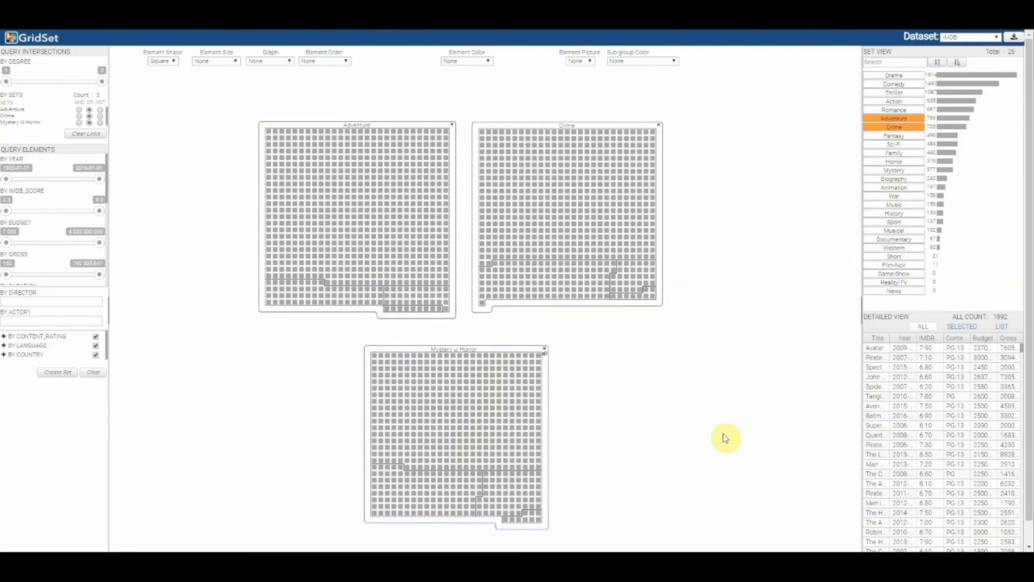
left_click_drag(518, 354, 642, 150)
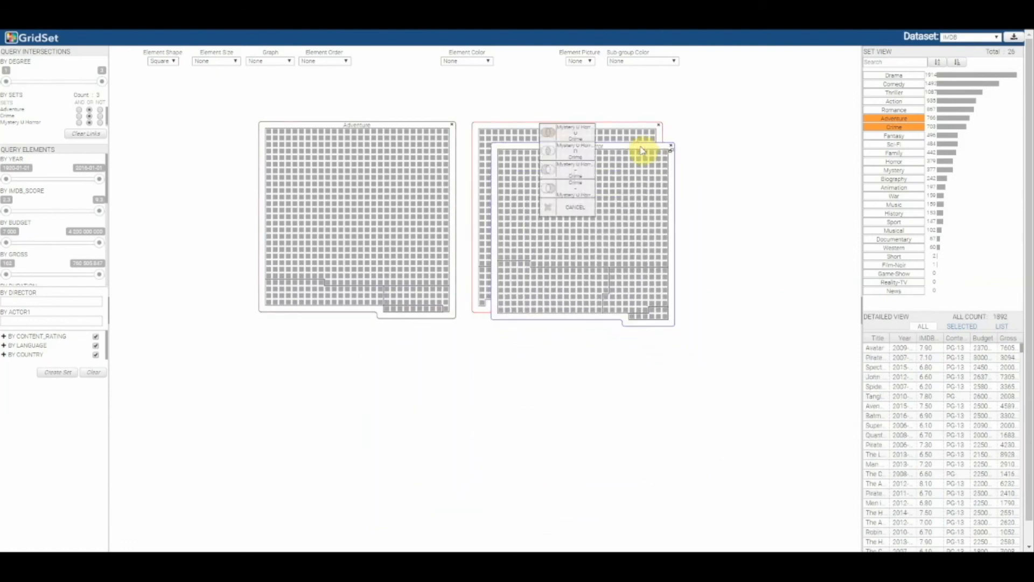
left_click(582, 151)
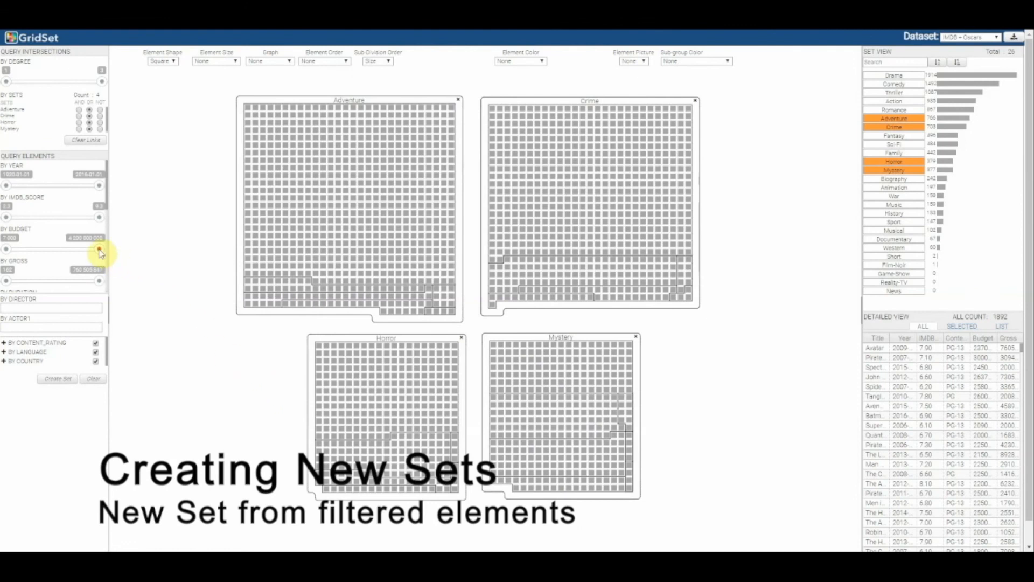
- Filter the elements to the low end of the budget range and a minimum IMDB score of 8, and create a new set from them
left_click_drag(100, 249, 82, 218)
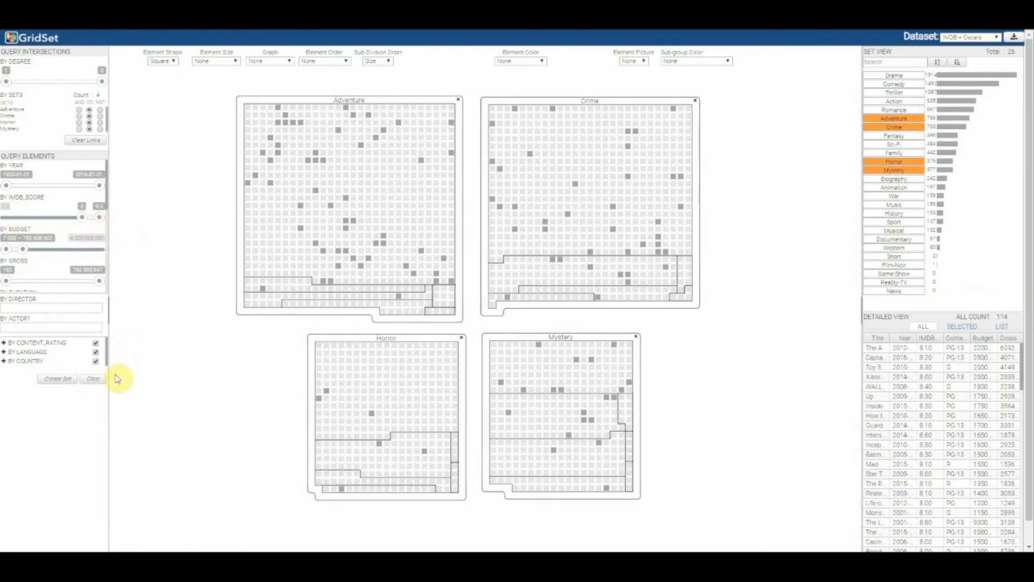
left_click(69, 380)
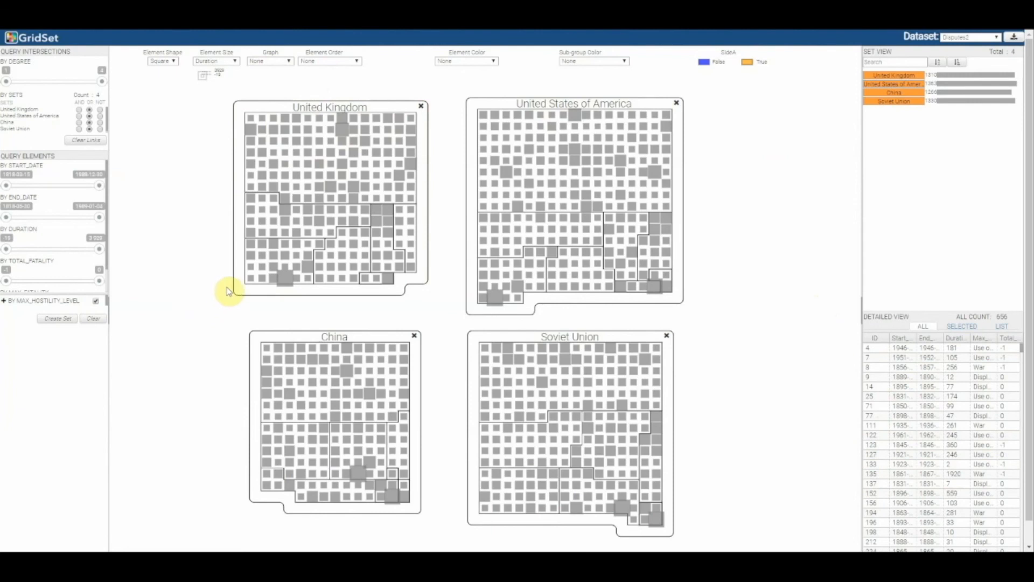
- Select an element in the United Kingdom sub-group shared by all four countries to trace its links across the sets
left_click(251, 272)
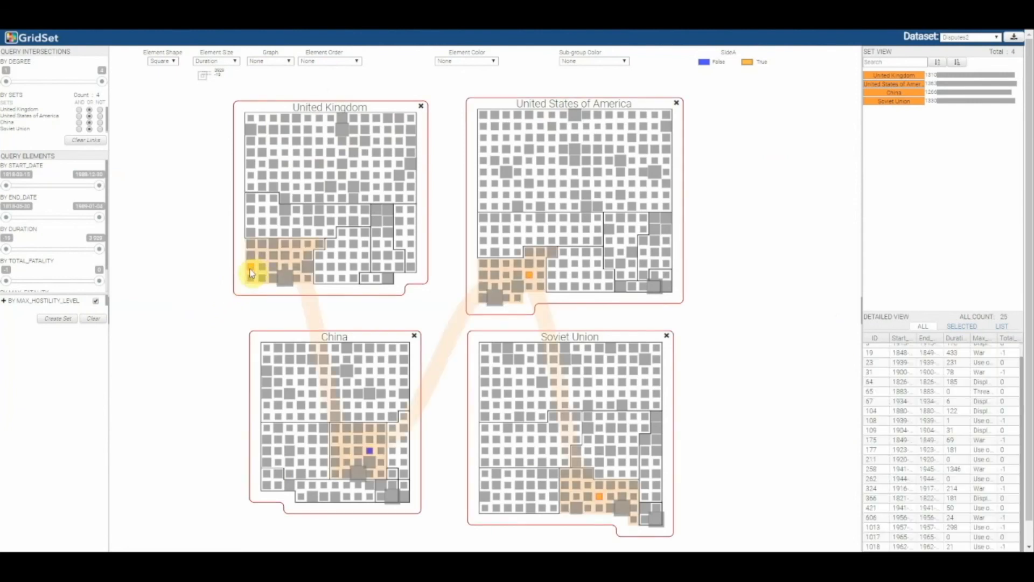